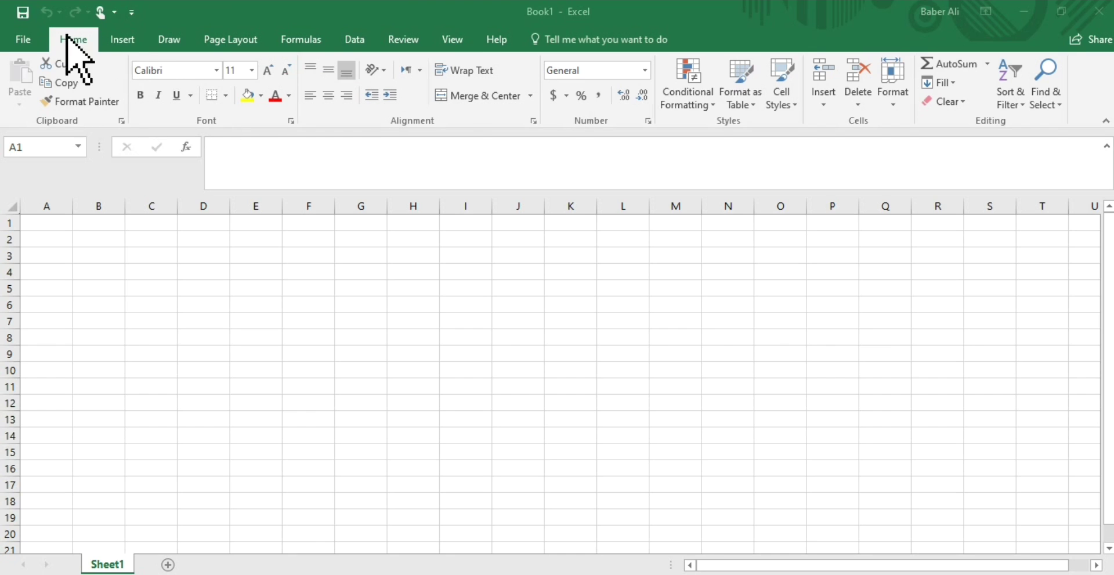
Browse the Insert, Draw, Page Layout, Formulas and Data ribbon tabs, then return to Home.
click(125, 45)
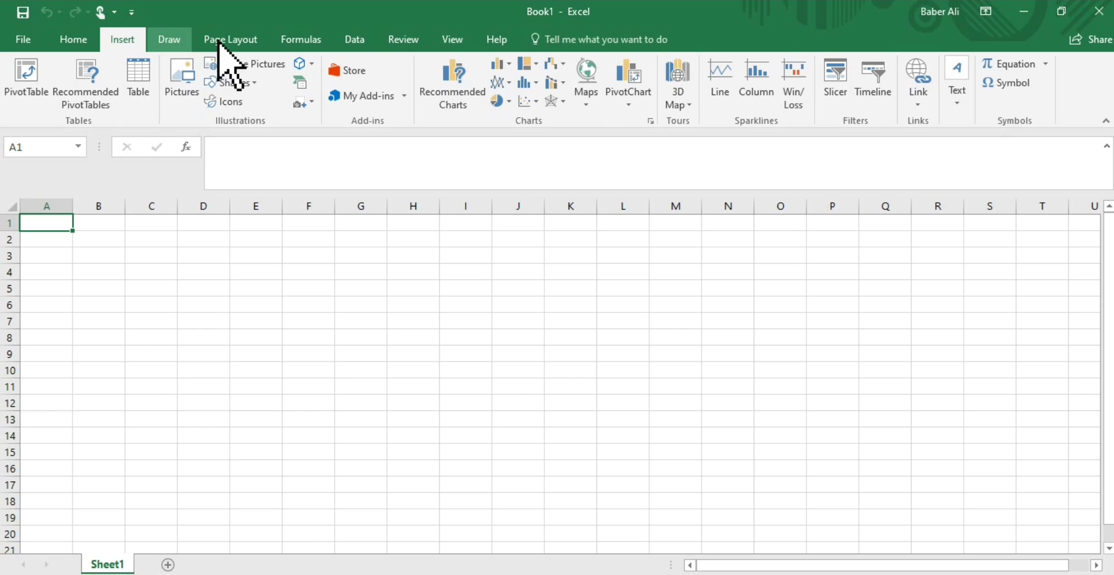
click(171, 42)
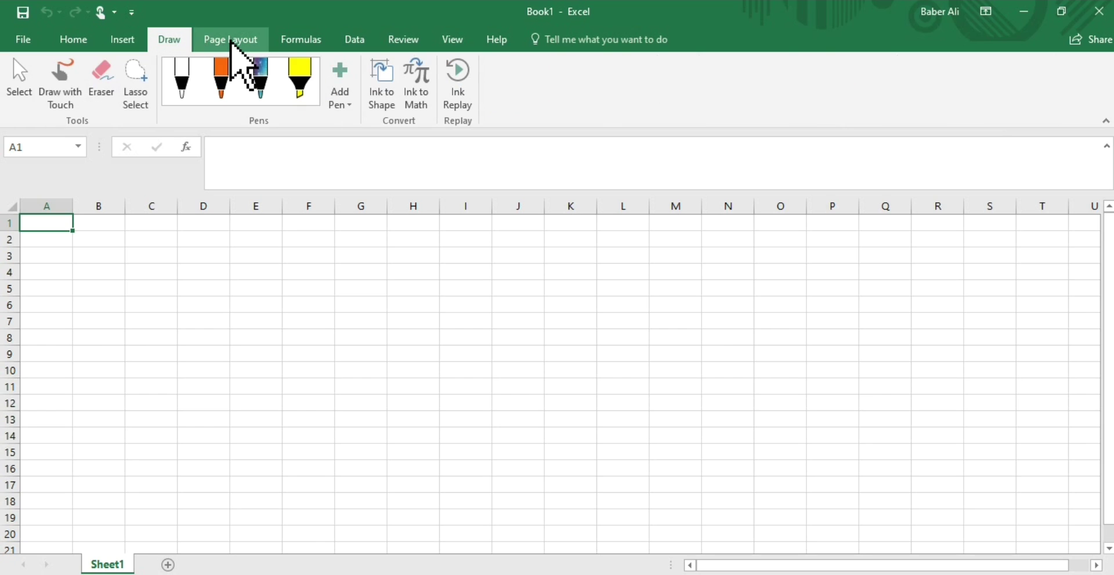
click(230, 41)
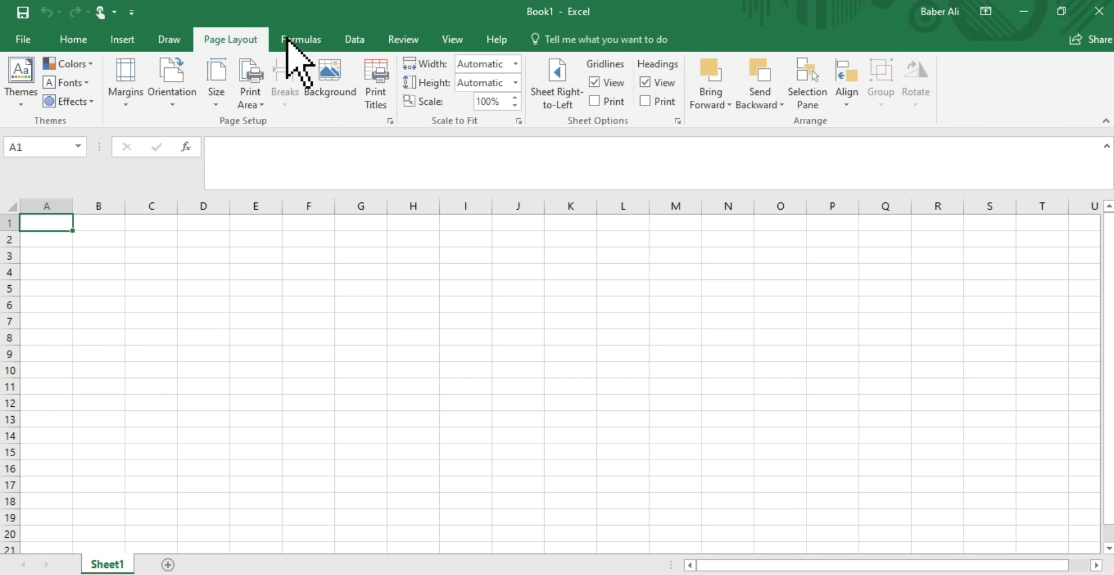
click(319, 42)
click(355, 38)
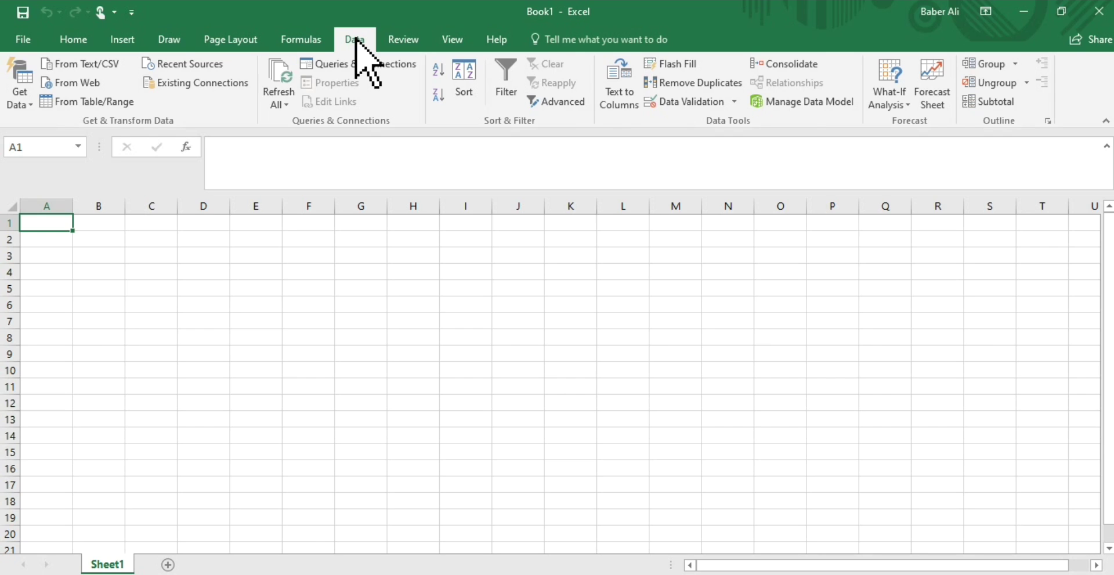
click(73, 38)
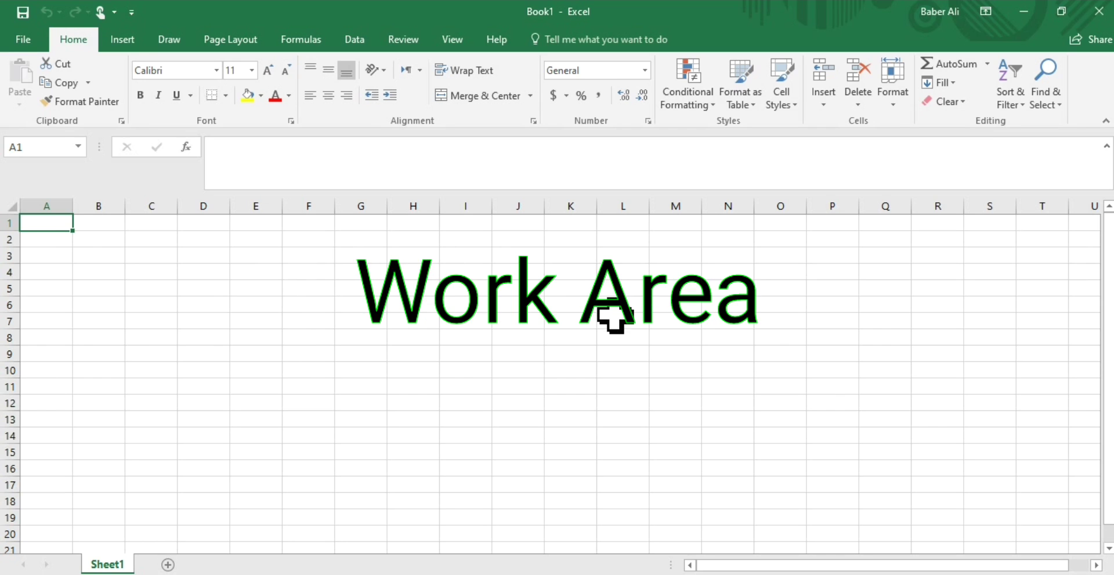
Select B1:P19, then explore the grid's extent by jumping to XFD1 and A1048576.
mouse_move(98, 223)
mouse_down()
mouse_move(510, 351)
mouse_move(711, 440)
mouse_move(849, 533)
mouse_up()
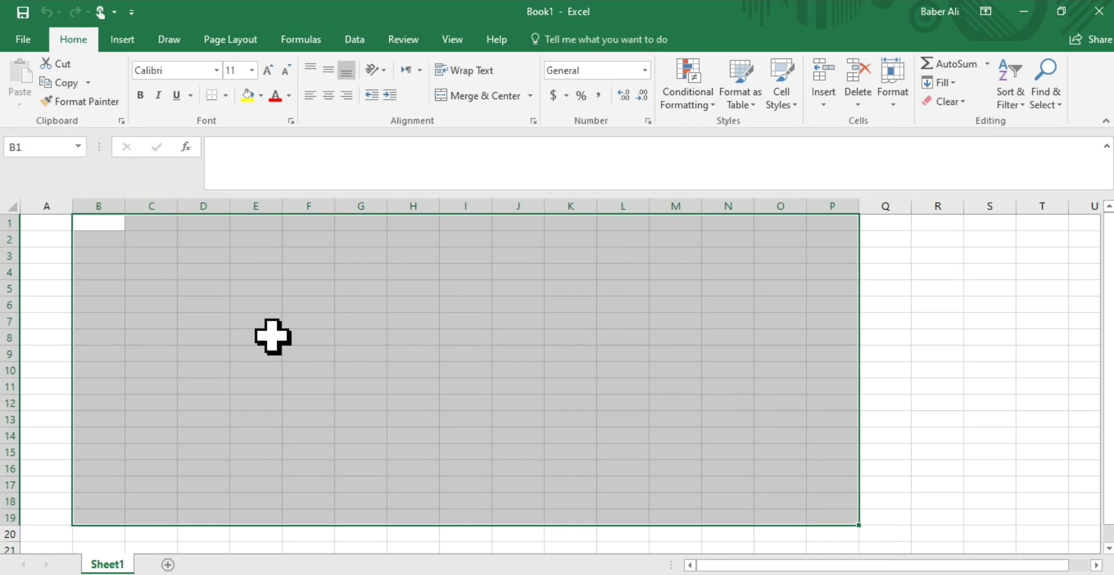
click(50, 222)
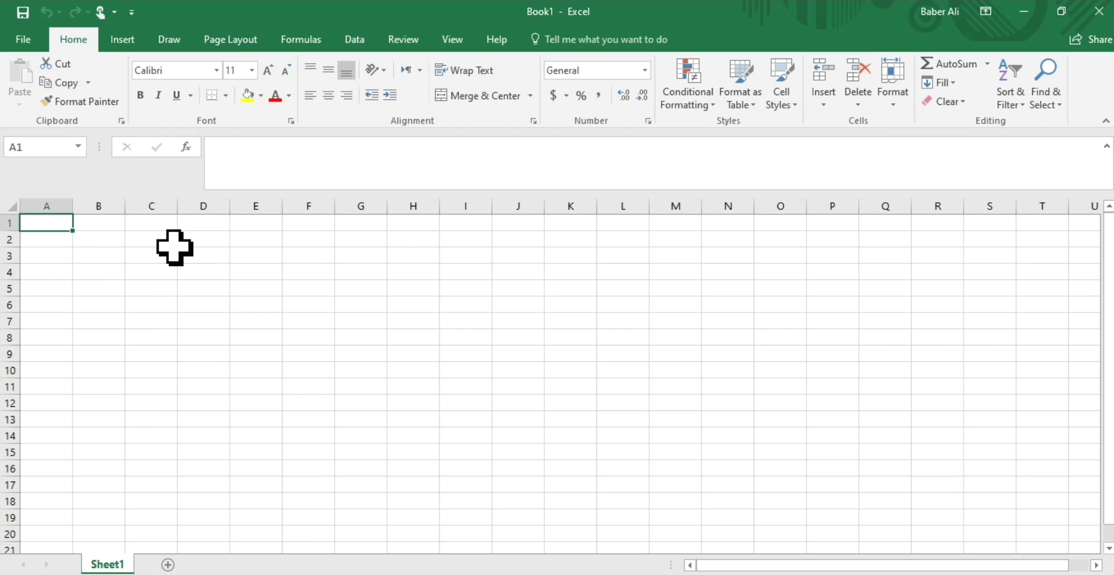
key(ctrl+Right)
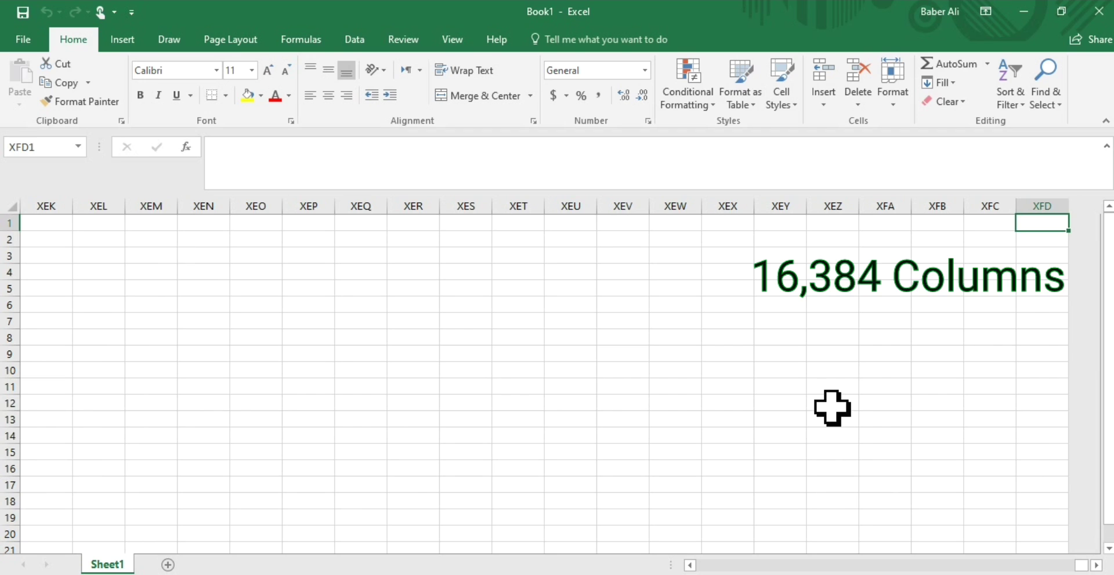
key(ctrl+Home)
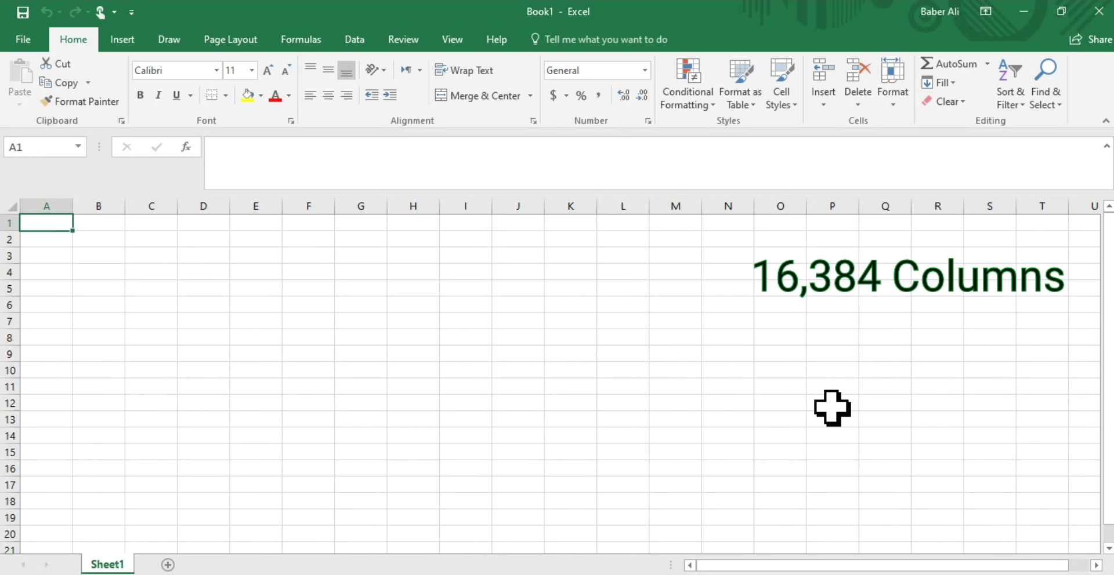
key(ctrl+Down)
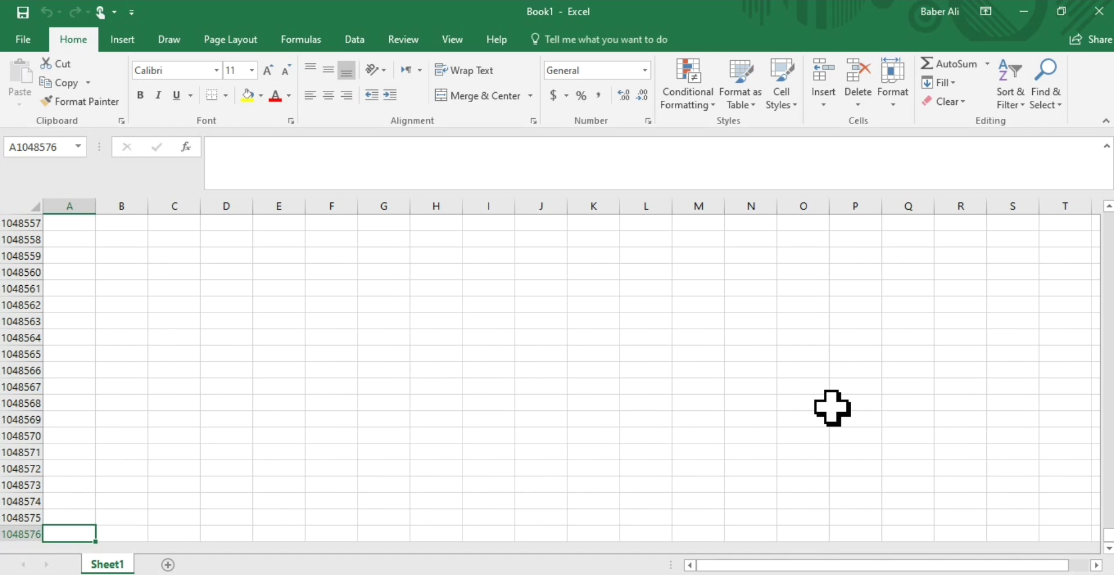
key(ctrl+Home)
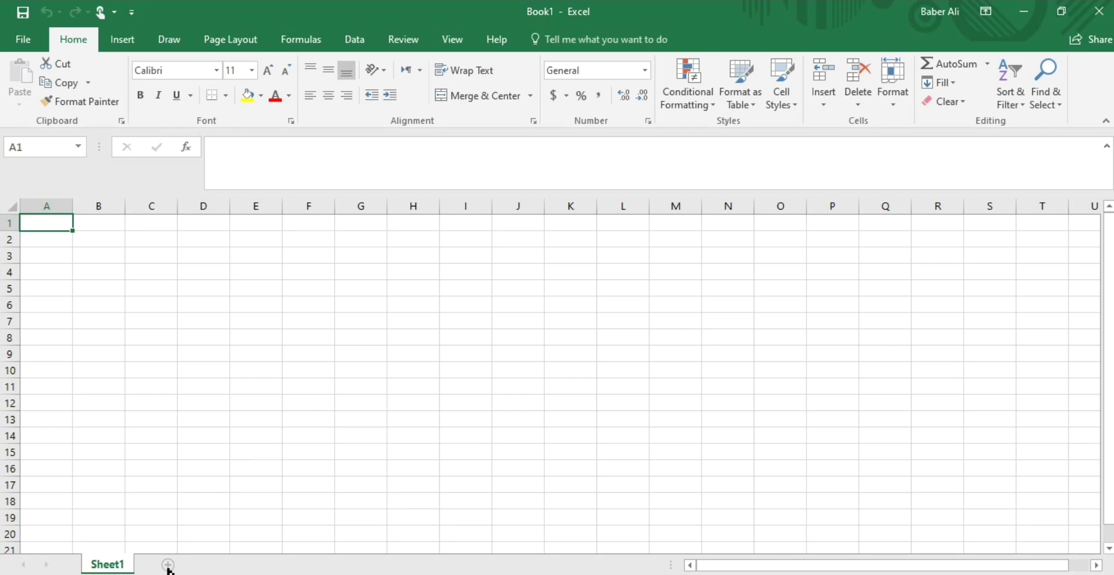
Add Sheet2 through Sheet5 and move Sheet3 between Sheet1 and Sheet2.
click(167, 564)
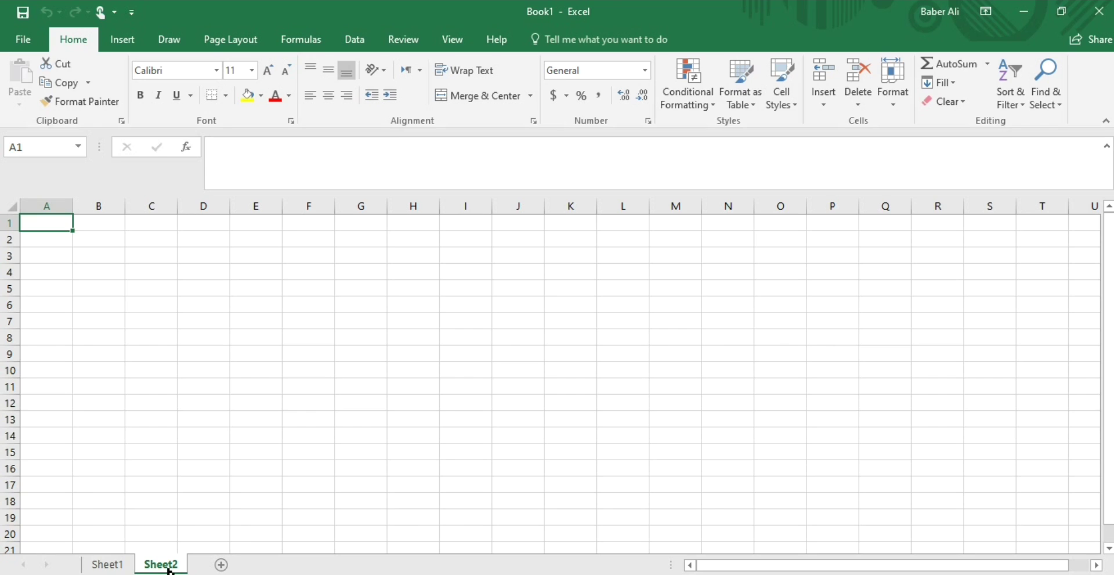
click(220, 565)
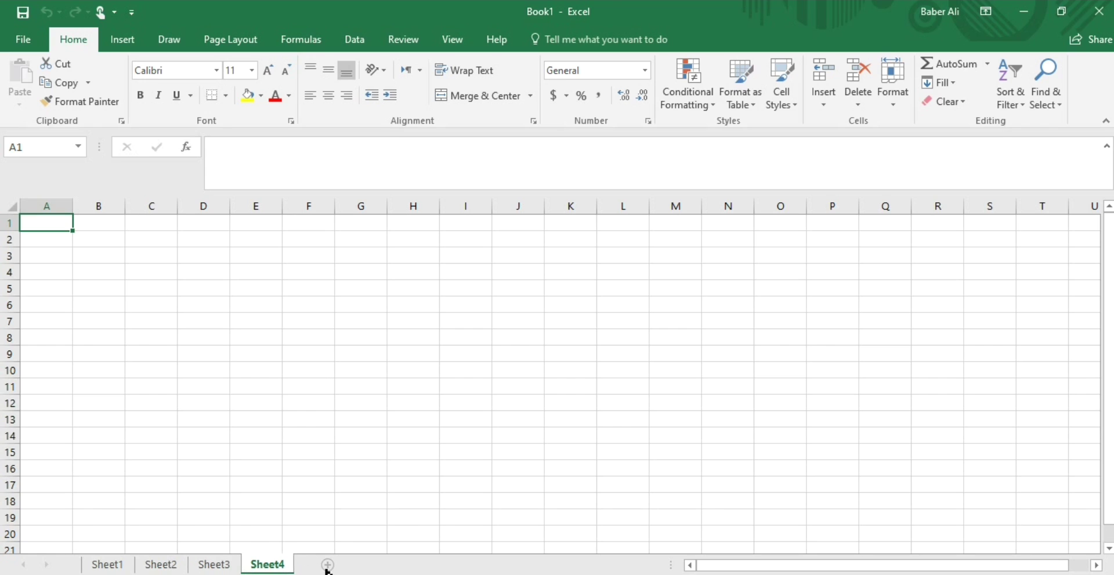
click(326, 565)
click(277, 565)
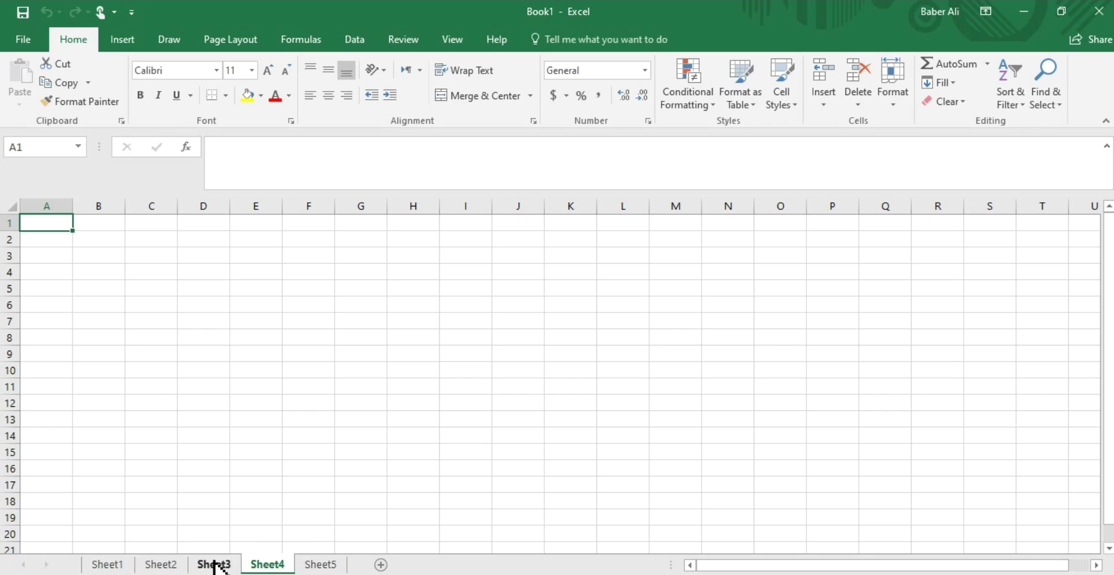
drag(214, 565, 166, 563)
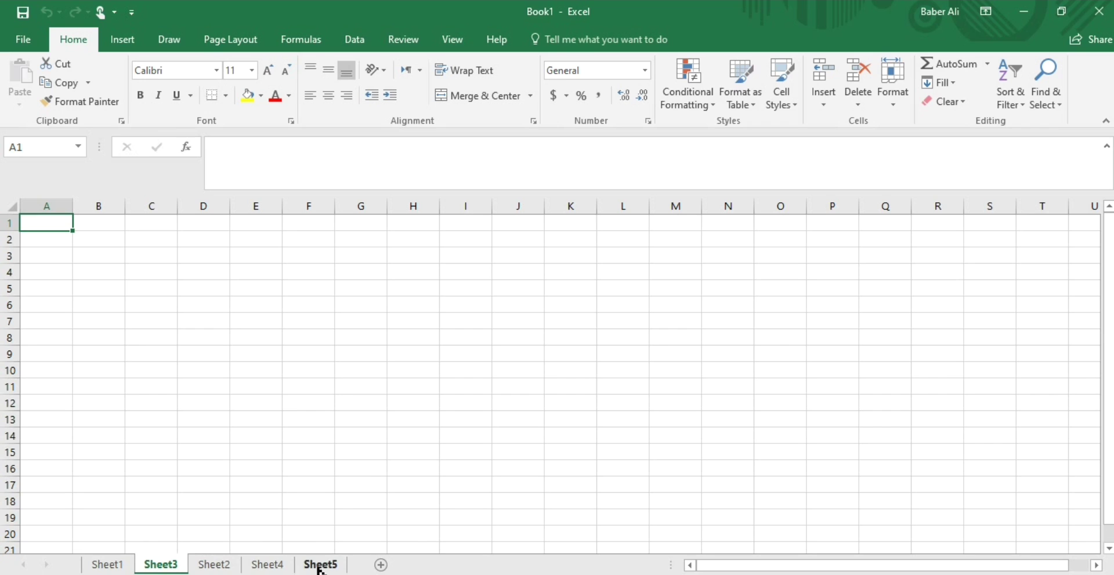
Delete Sheet5 and Sheet4, leaving Sheet1, Sheet3 and Sheet2.
right_click(318, 571)
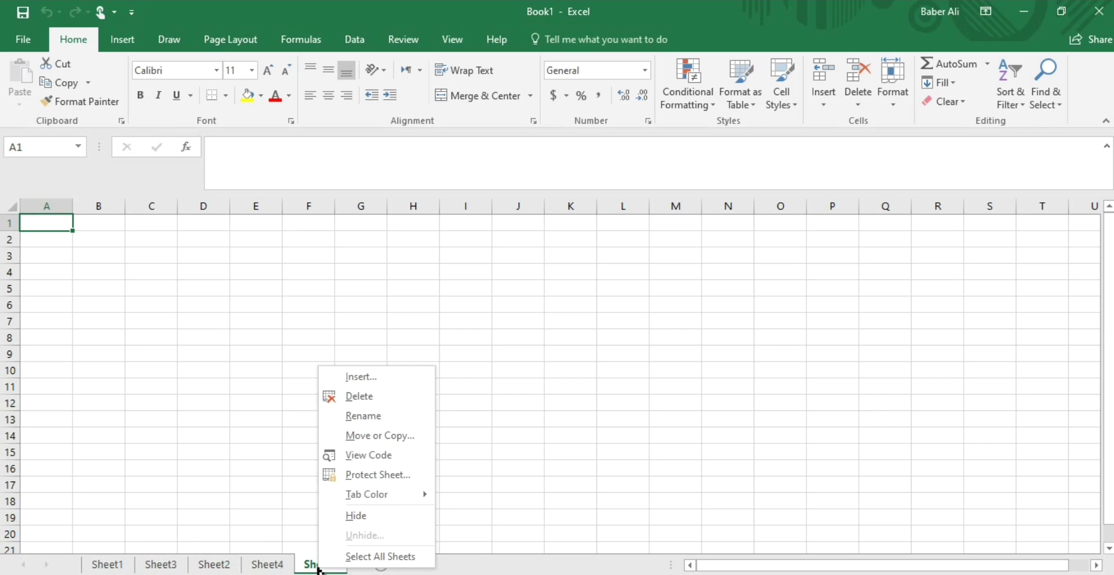
click(379, 400)
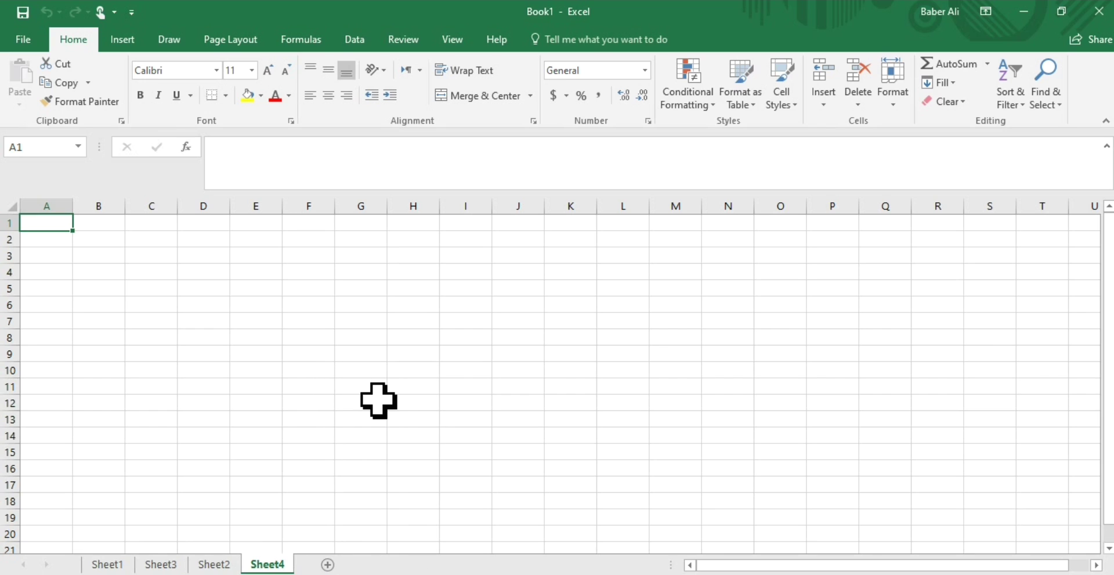
right_click(276, 571)
click(313, 396)
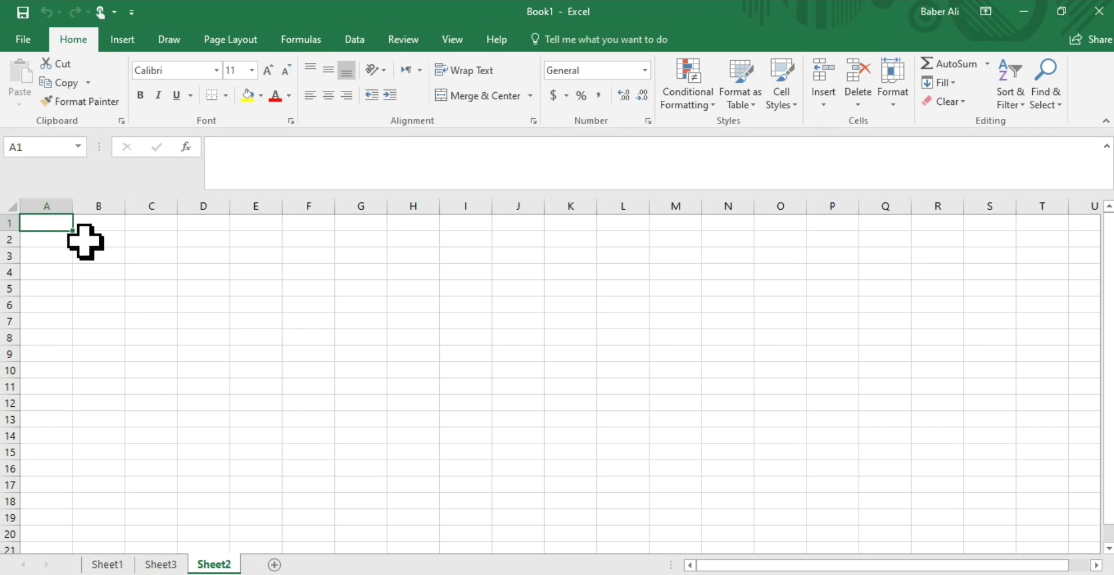
Select cell C4 on Sheet2 and start editing its contents in the formula bar.
click(146, 276)
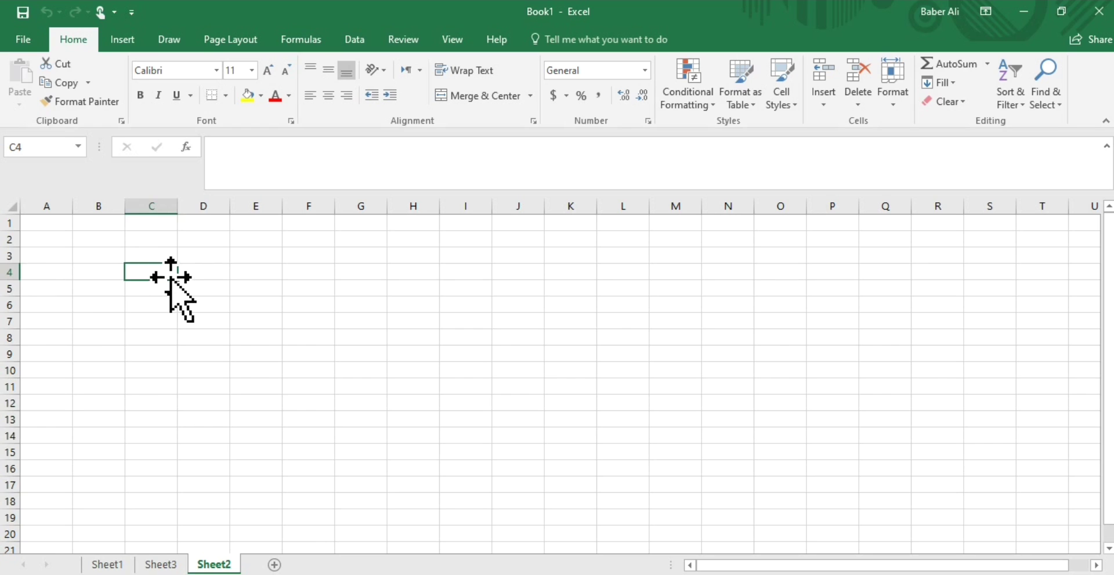
click(246, 156)
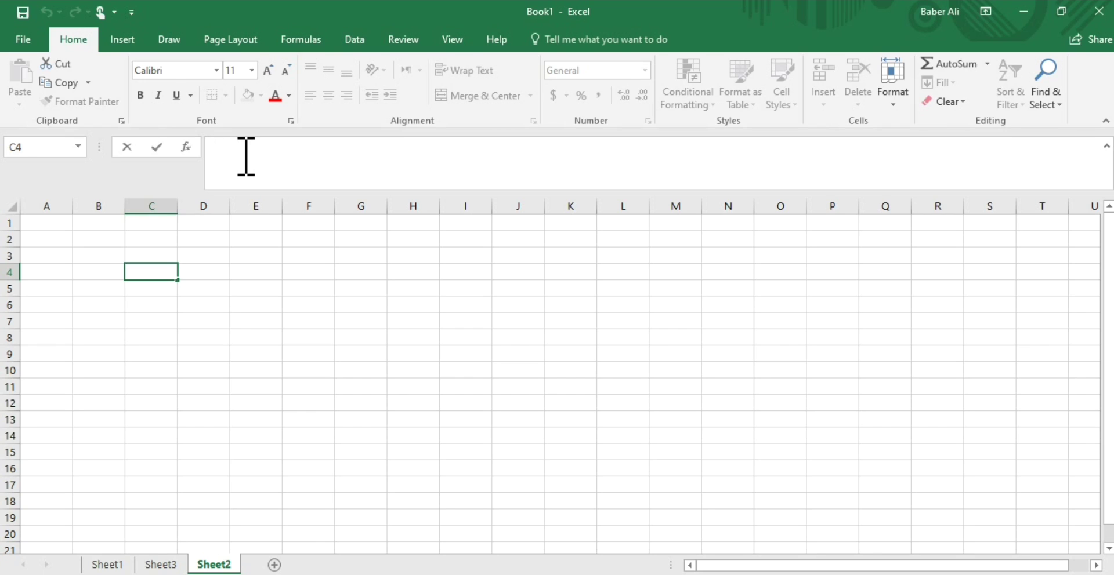
text(=)
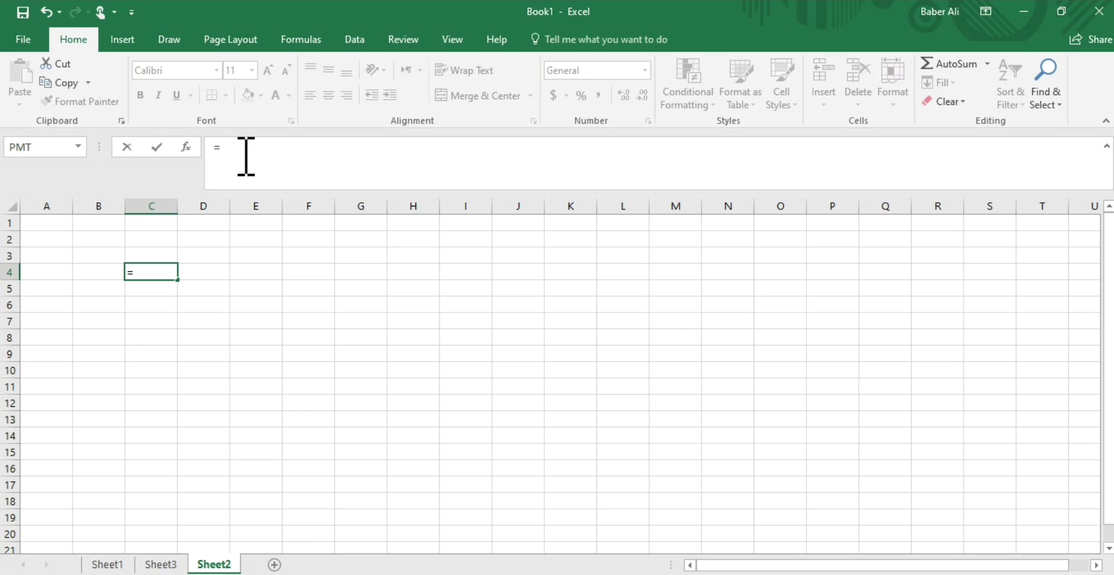
text(s)
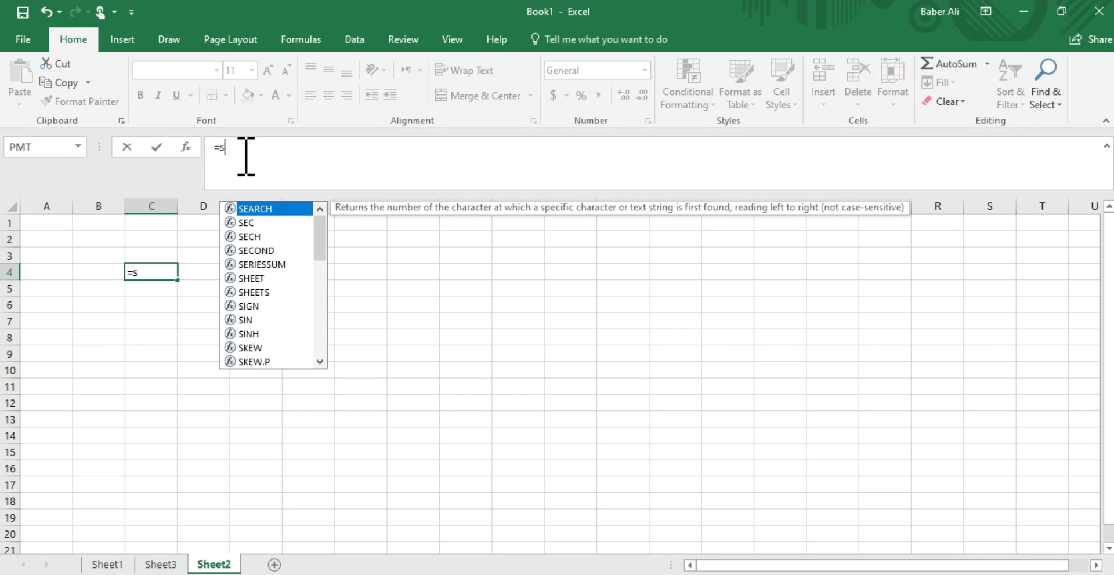
key(Down)
key(Down)
key(Down)
key(Down)
key(Up)
key(Up)
key(Up)
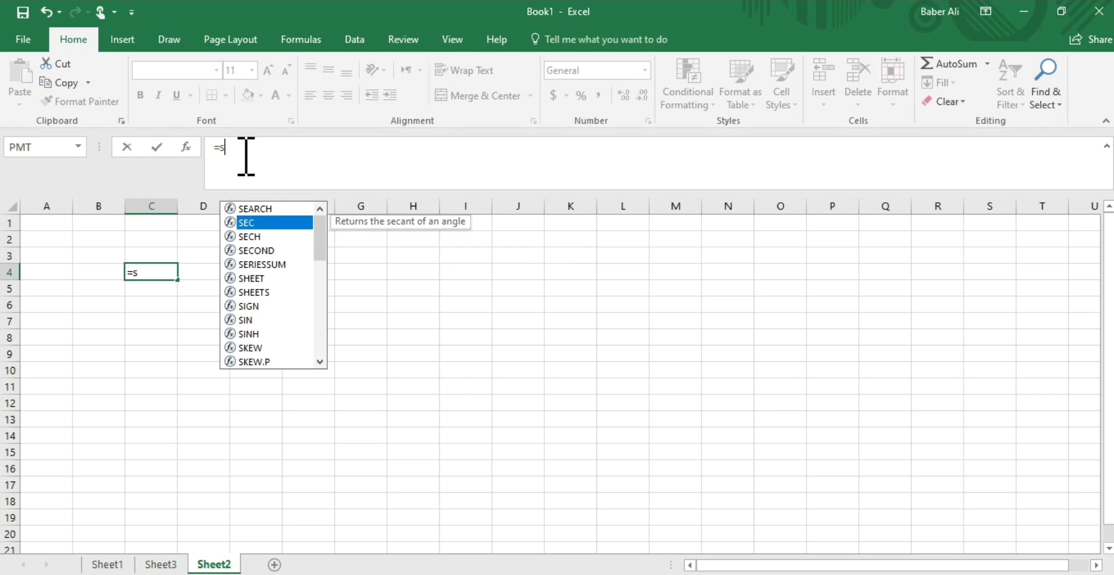
key(Up)
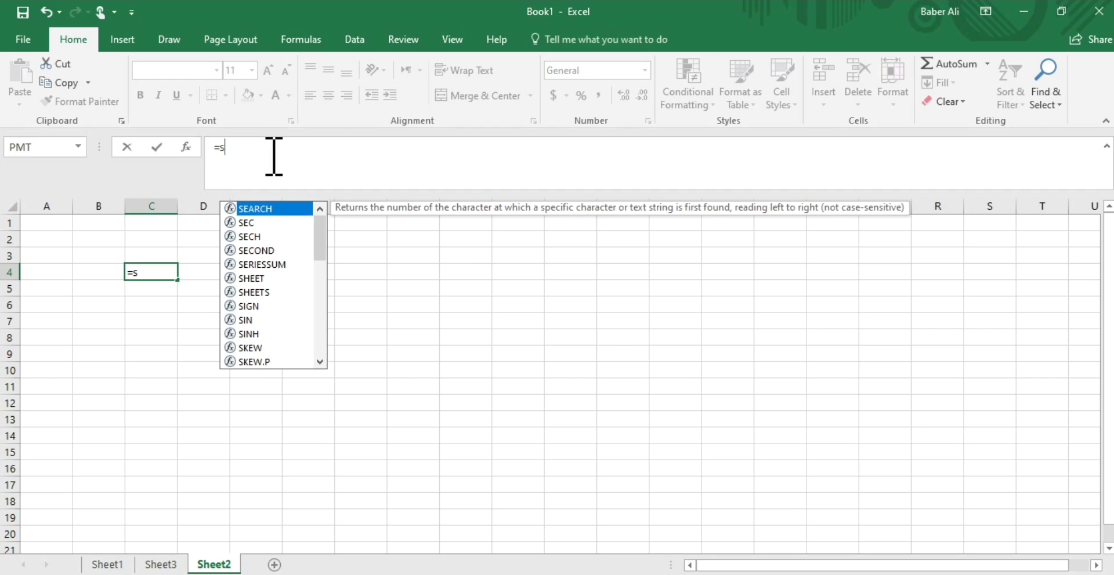
text(um)
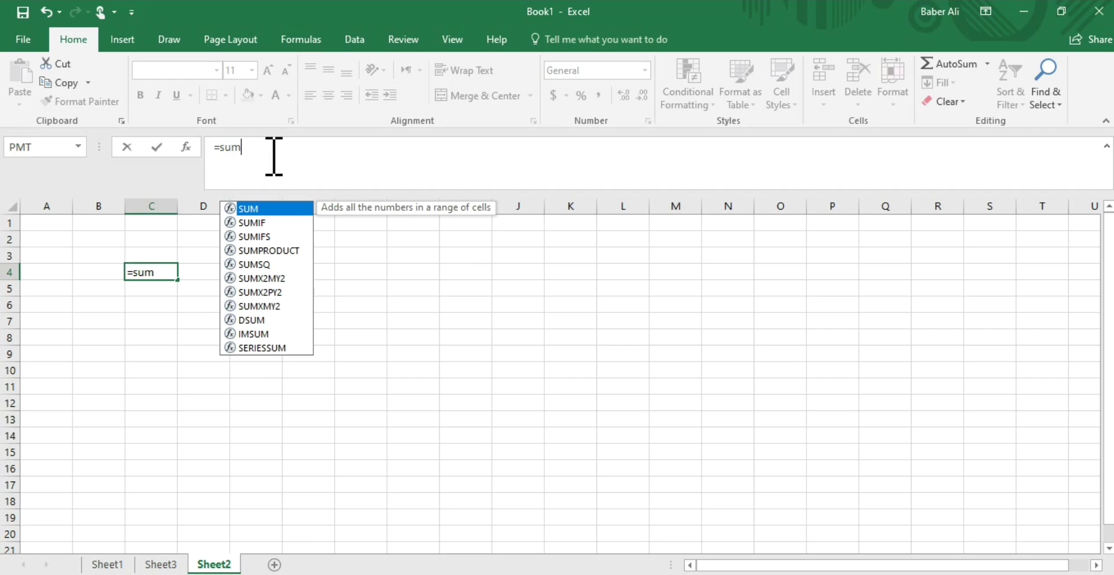
key(Down)
key(Down)
key(Up)
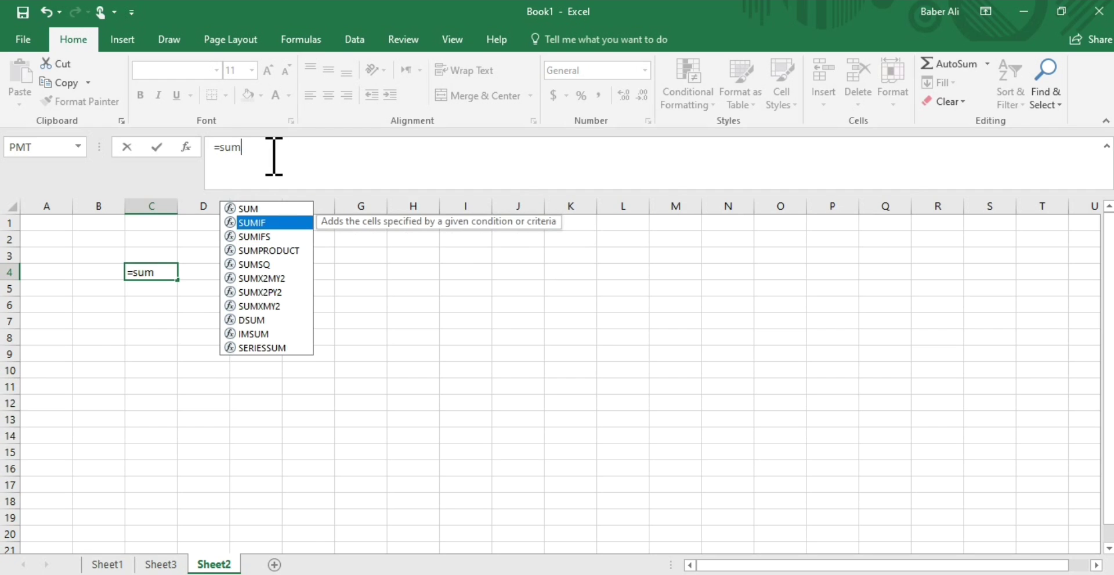
key(Down)
key(Down)
key(Down)
key(Down)
key(Down)
key(Down)
key(Down)
key(Down)
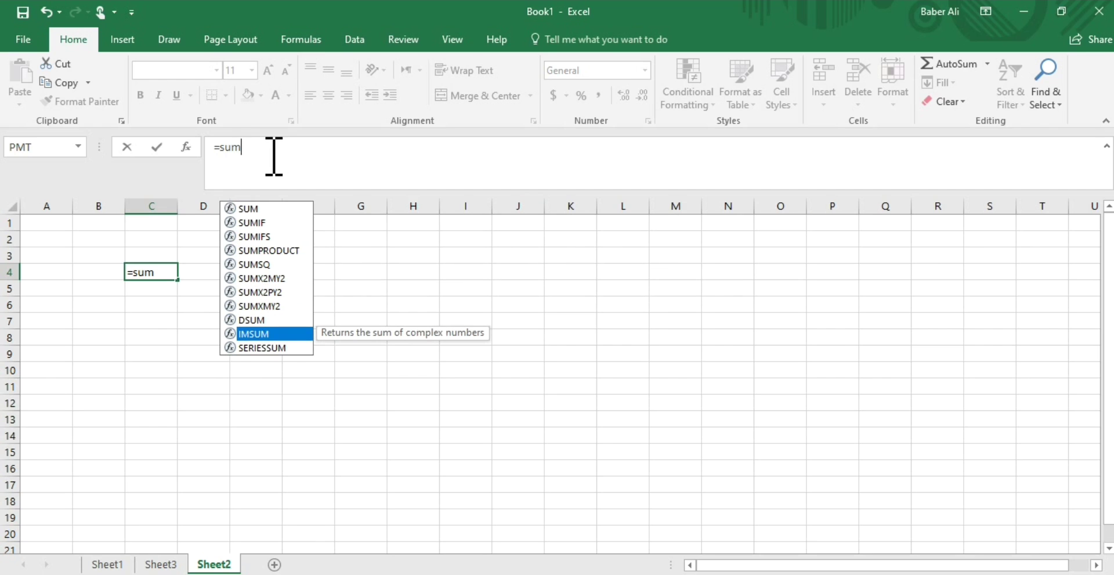
key(BackSpace)
key(BackSpace)
key(BackSpace)
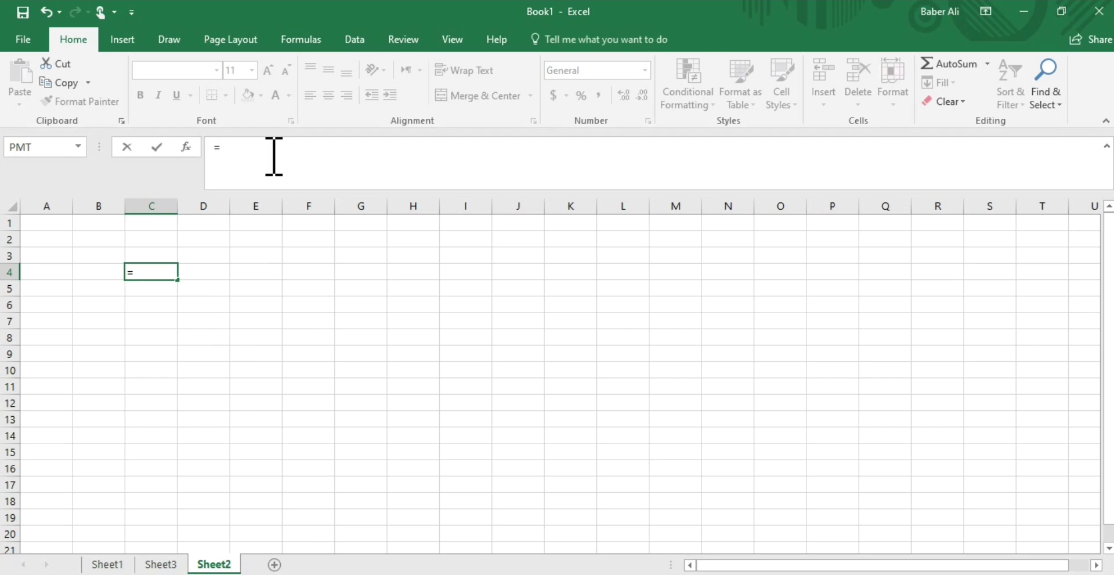
key(BackSpace)
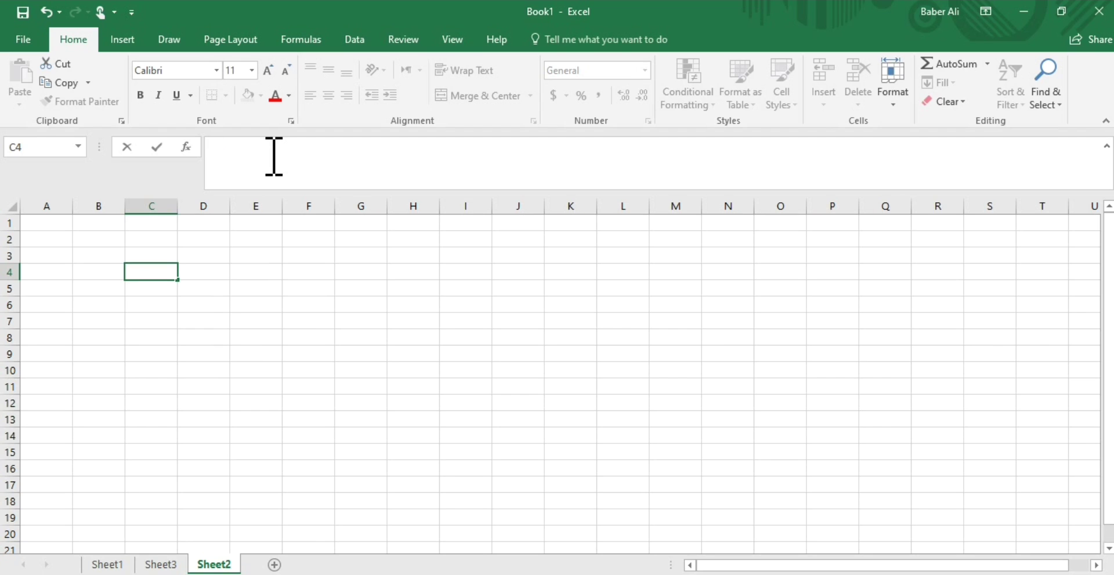